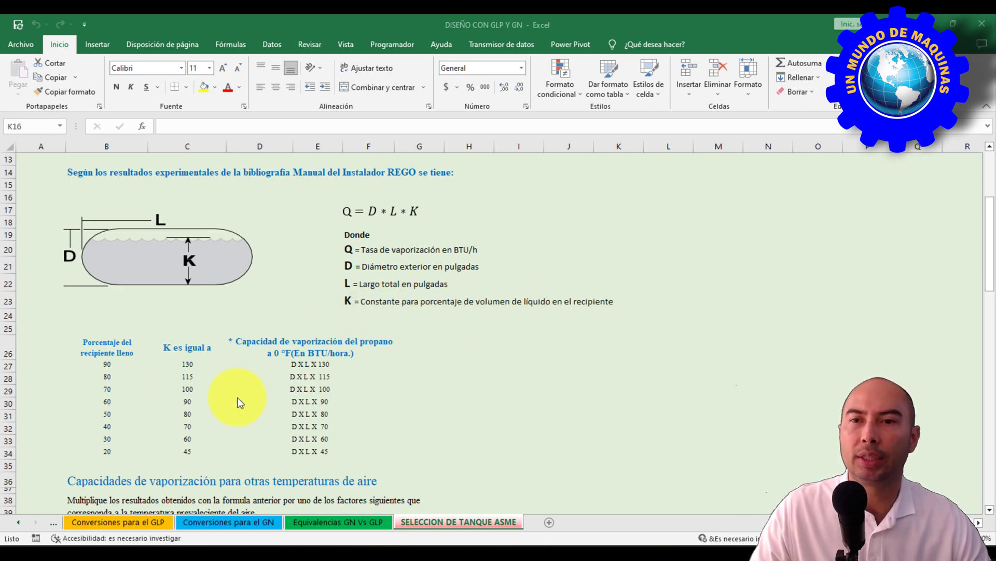
# - Examine the tank diagram, the propane vaporization capacity table by fill percentage and the air-temperature multiplier table
pyautogui.scroll(-1, 237, 403)
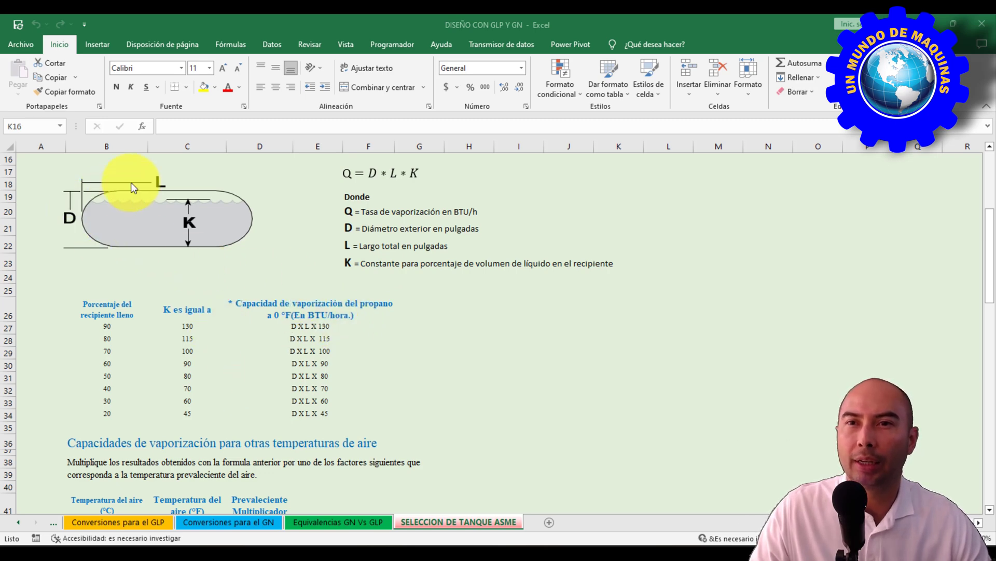
pyautogui.scroll(-1, 346, 299)
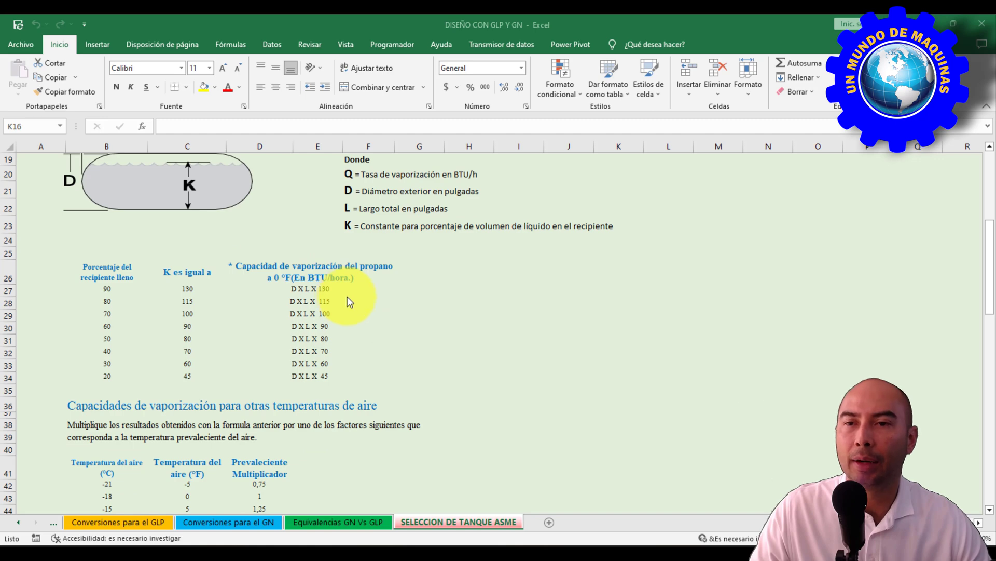
pyautogui.scroll(-2, 348, 301)
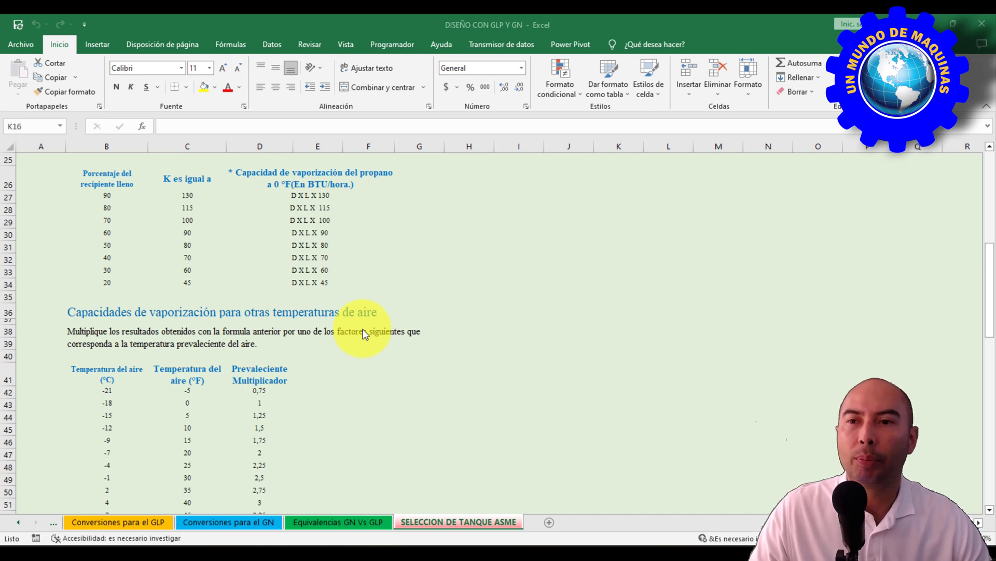
pyautogui.scroll(-1, 363, 328)
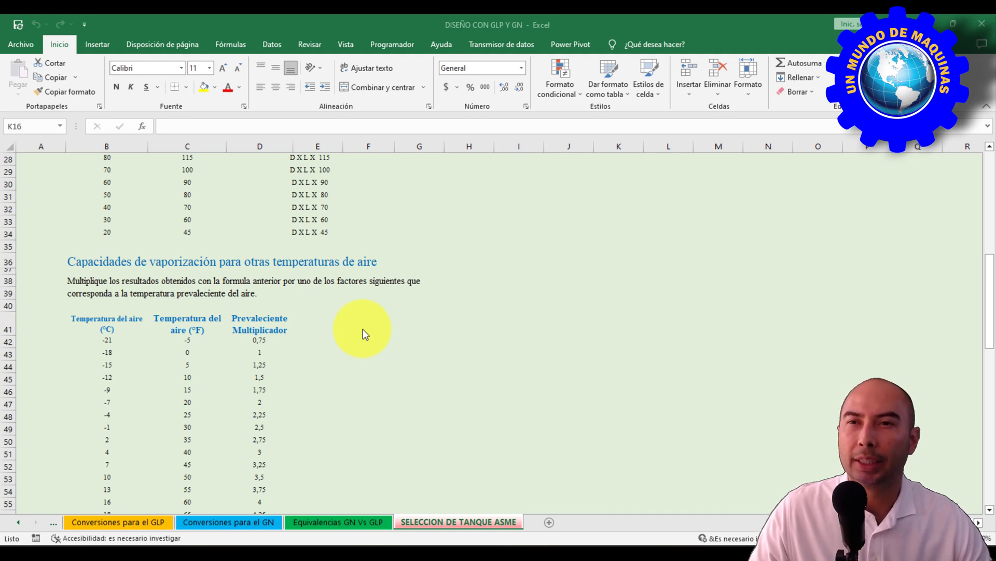
pyautogui.scroll(1, 363, 329)
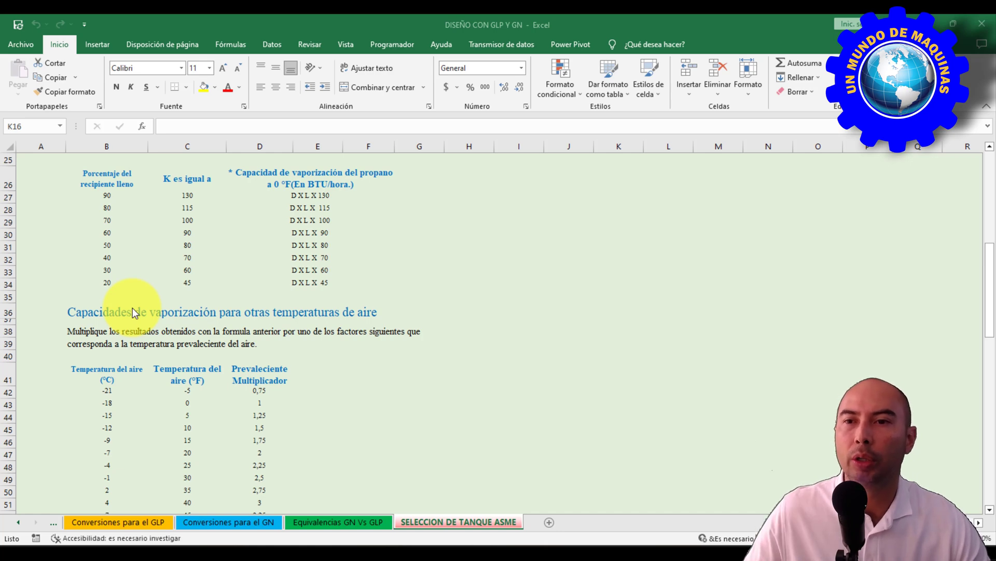
pyautogui.scroll(-2, 199, 368)
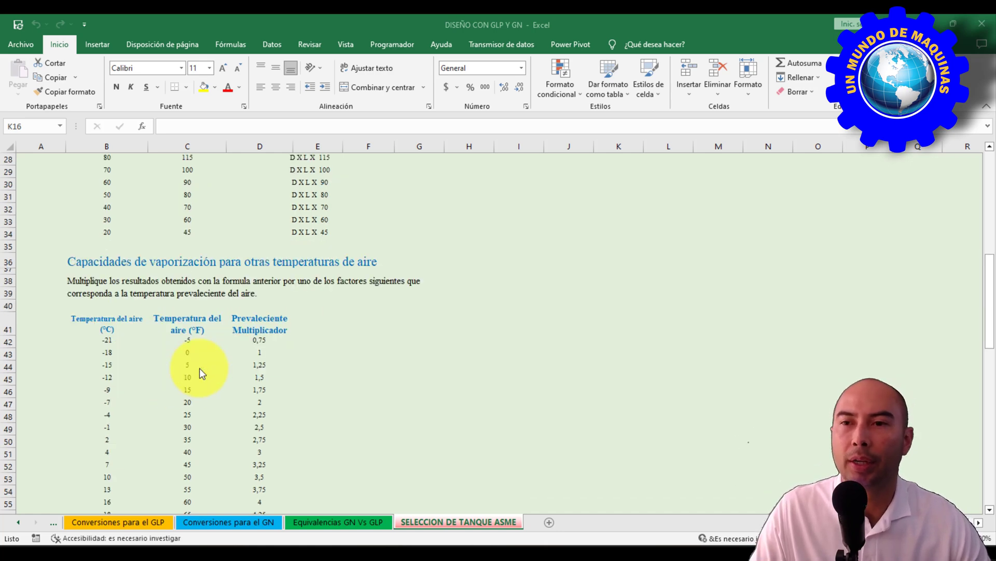
pyautogui.scroll(-1, 199, 367)
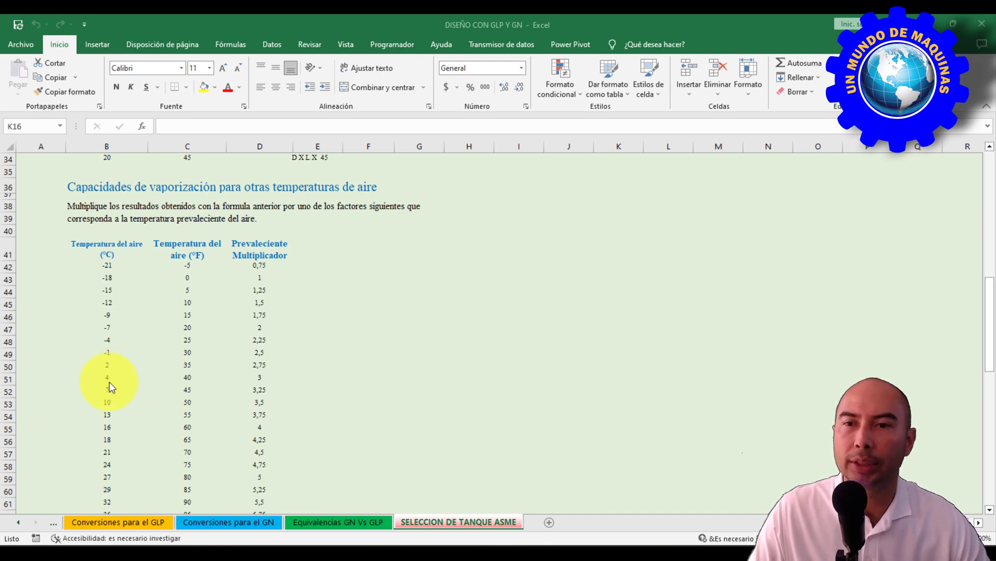
pyautogui.scroll(-1, 108, 387)
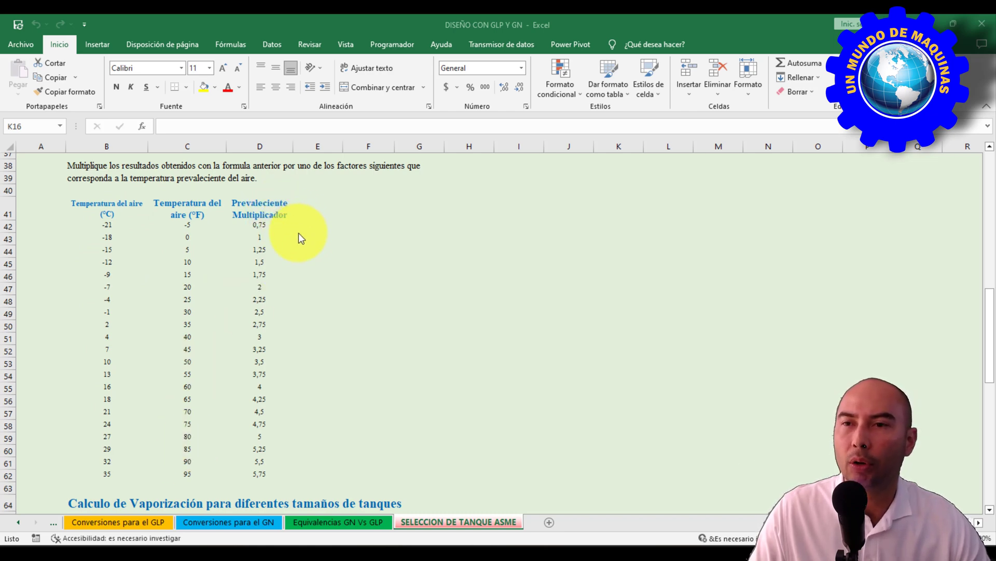
pyautogui.scroll(3, 298, 232)
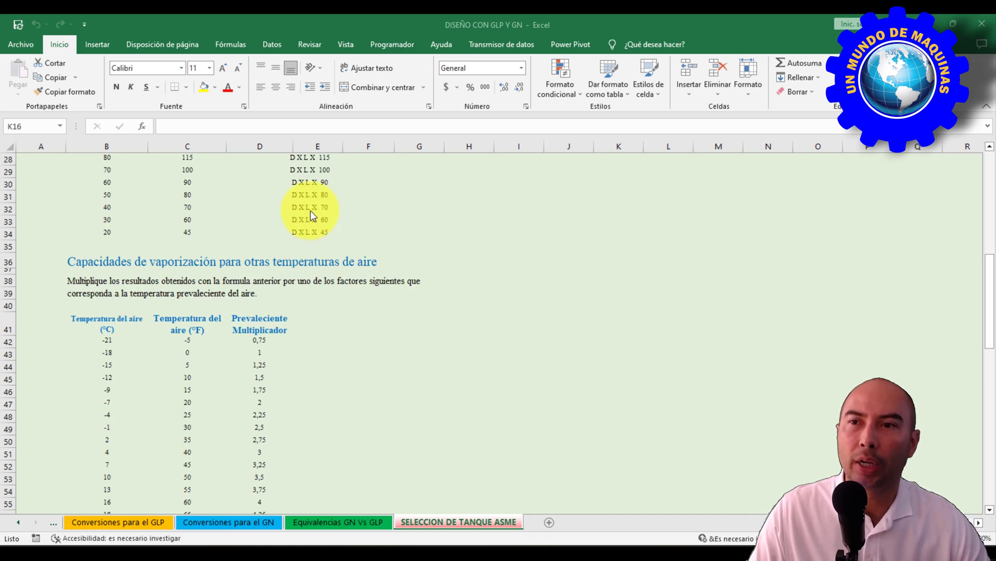
pyautogui.scroll(-4, 350, 269)
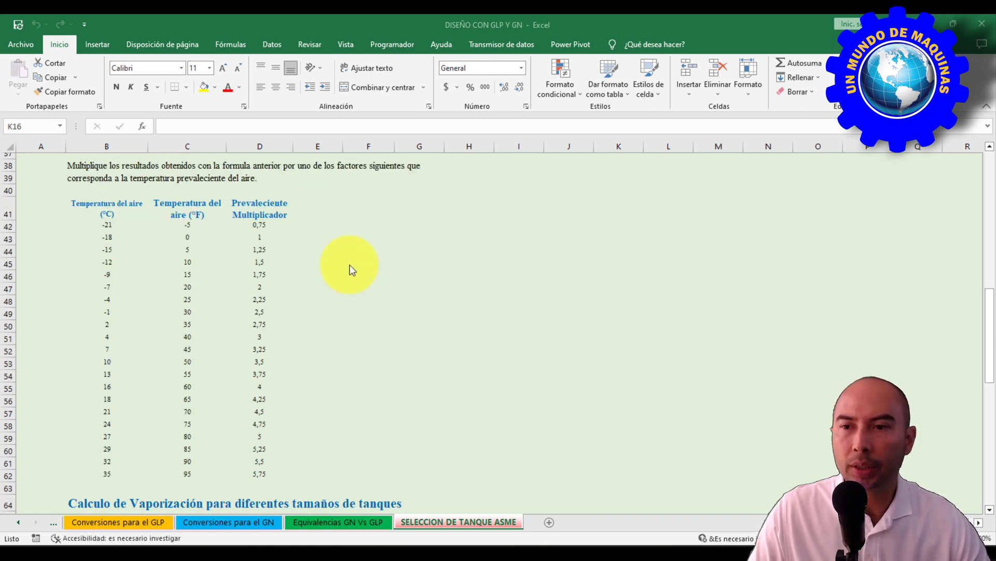
# - Set the air temperature to 2 °C in the vaporization calculation for different tank sizes
pyautogui.scroll(-5, 350, 269)
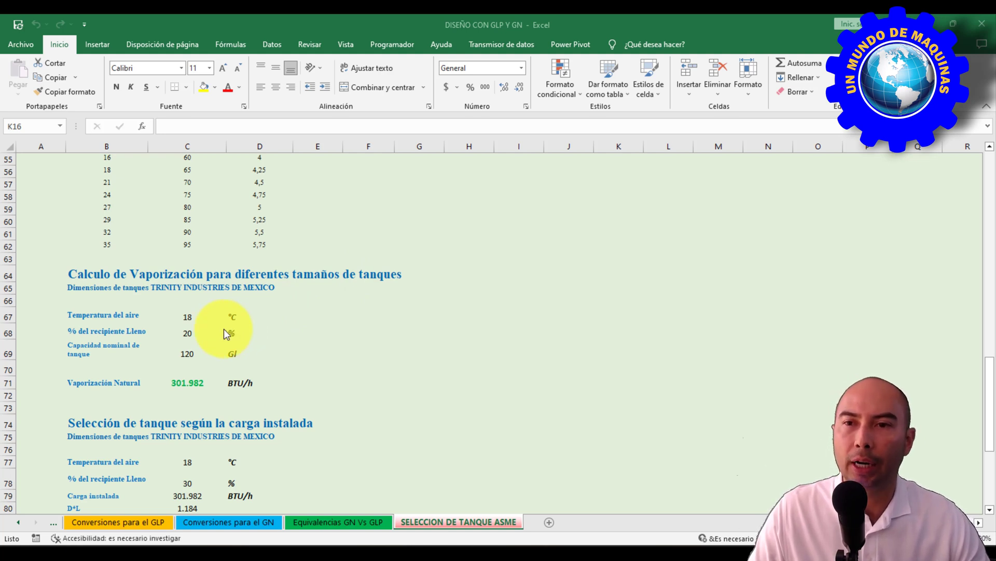
pyautogui.scroll(-1, 223, 329)
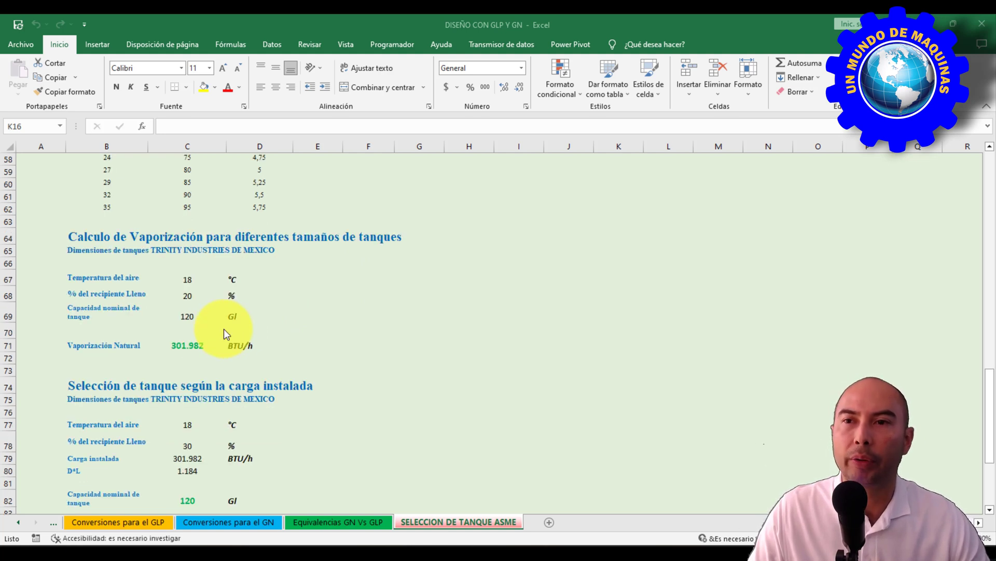
pyautogui.click(189, 279)
pyautogui.click(232, 280)
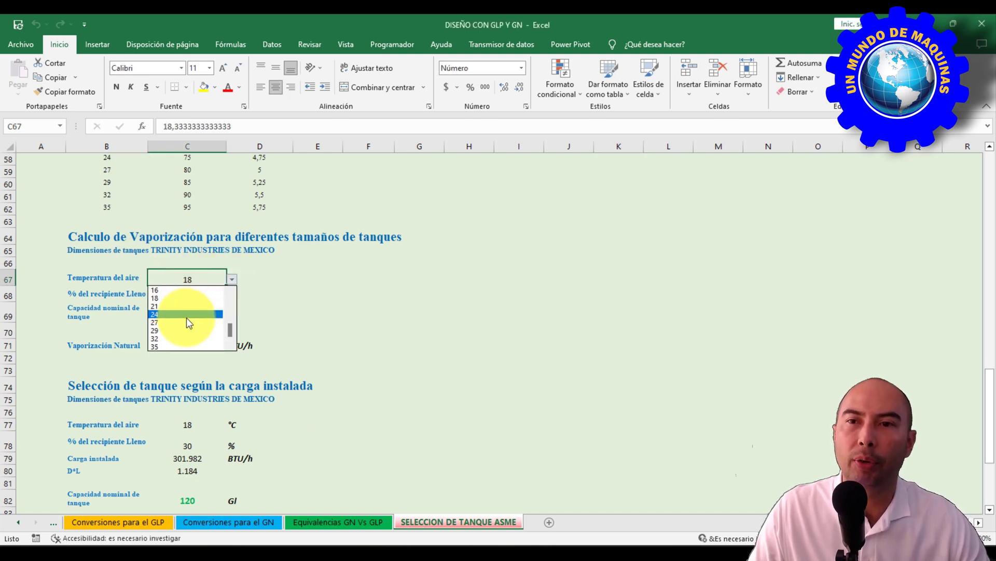
pyautogui.moveTo(229, 326)
pyautogui.mouseDown()
pyautogui.moveTo(228, 300)
pyautogui.moveTo(227, 312)
pyautogui.mouseUp()
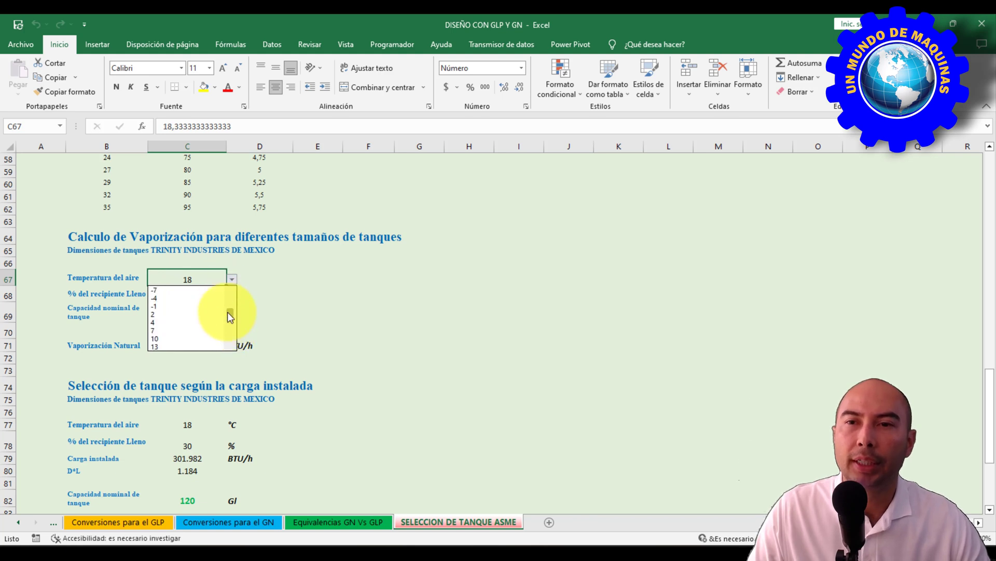
pyautogui.click(195, 315)
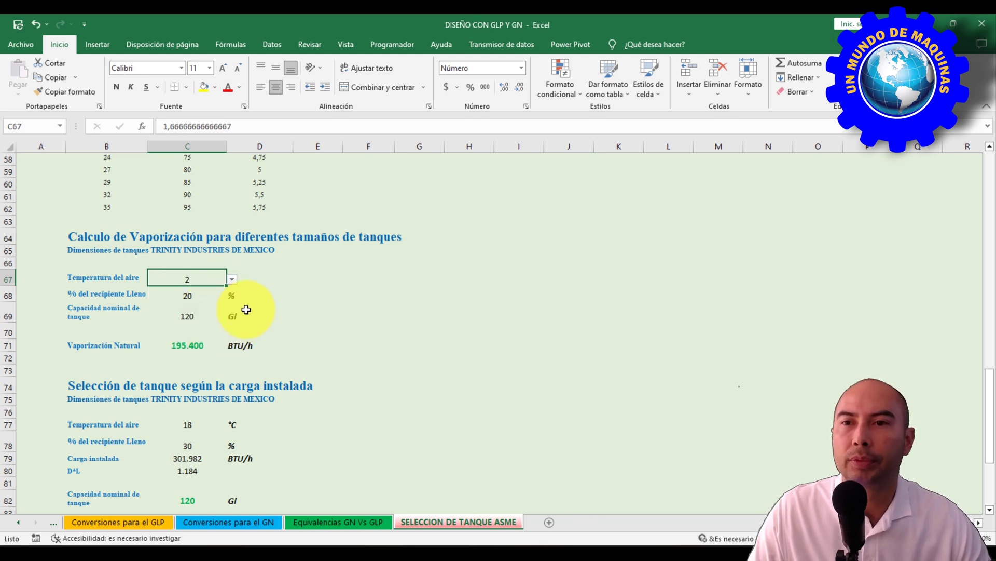
# - Check the fill percentage options and set the nominal tank capacity to 1000 Gl in the tank-size vaporization calculation
pyautogui.click(190, 296)
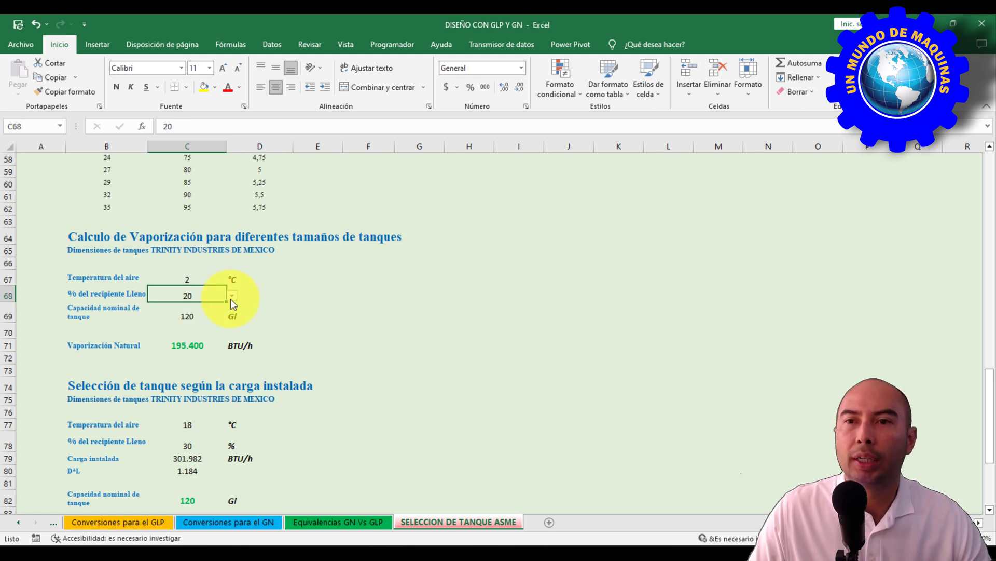
pyautogui.click(230, 296)
pyautogui.click(311, 308)
pyautogui.click(191, 314)
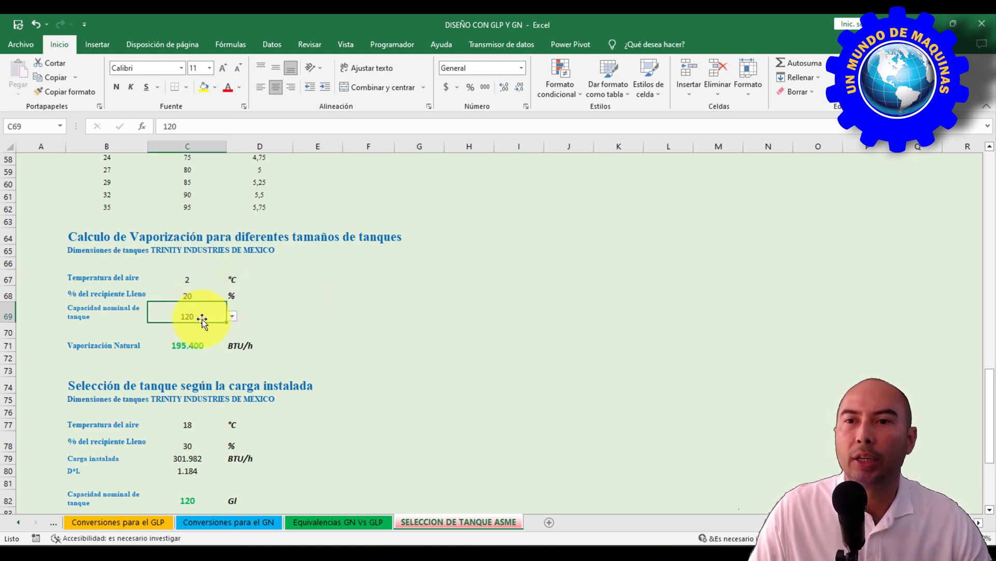
pyautogui.click(231, 316)
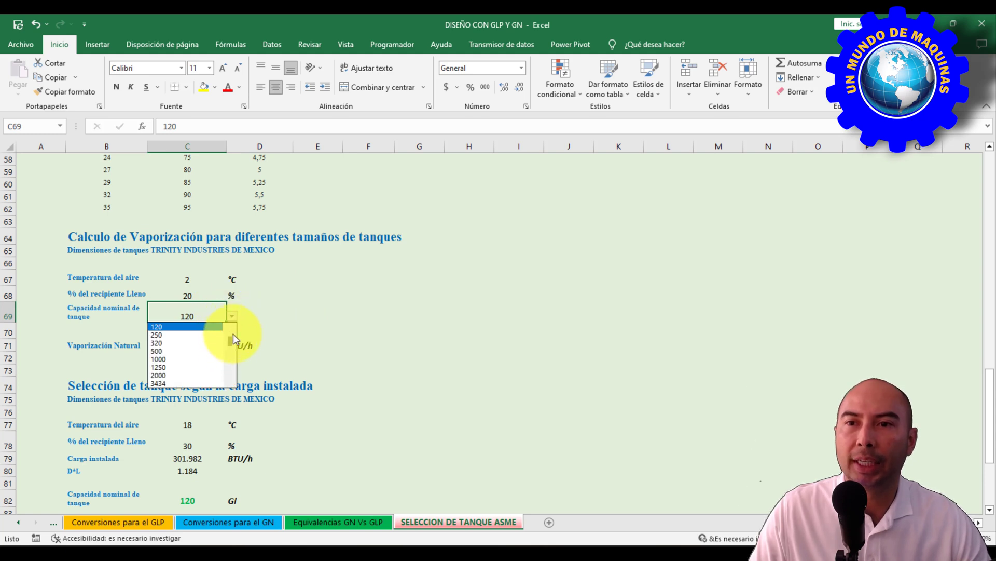
pyautogui.moveTo(232, 344)
pyautogui.mouseDown()
pyautogui.moveTo(229, 374)
pyautogui.moveTo(241, 326)
pyautogui.moveTo(230, 376)
pyautogui.moveTo(233, 338)
pyautogui.mouseUp()
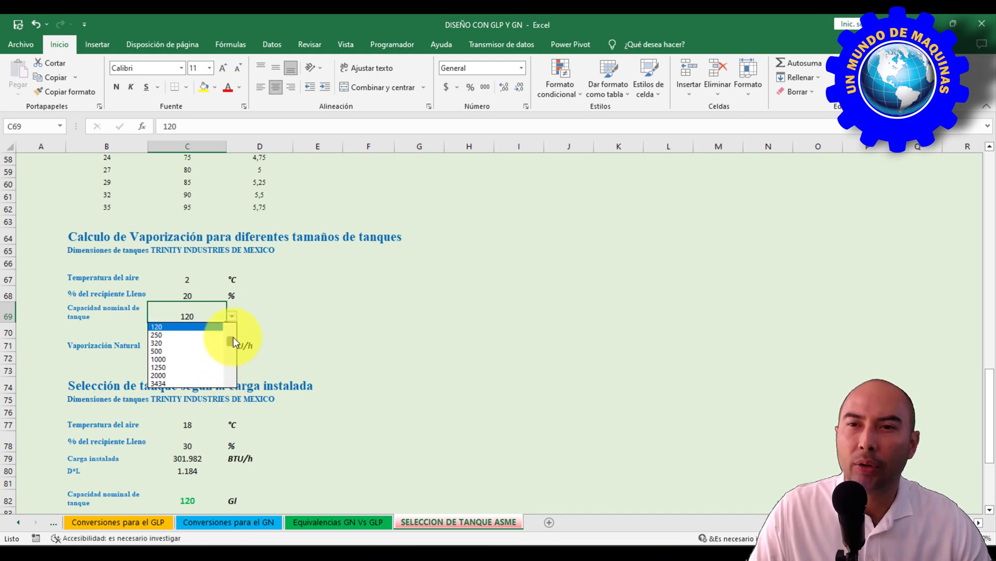
pyautogui.click(186, 360)
pyautogui.click(308, 328)
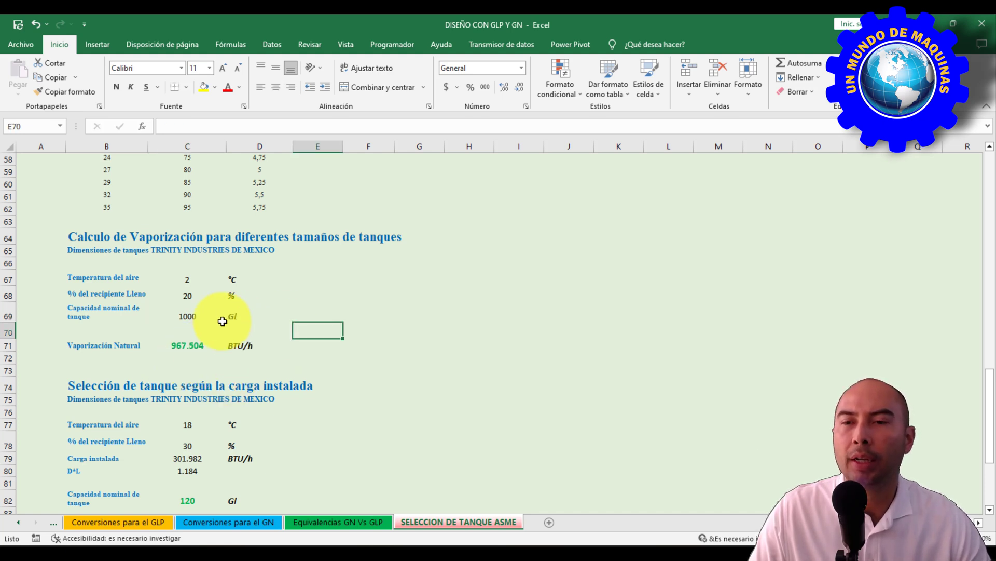
# - Review the air temperature and fill percentage inputs and inspect the formula behind the natural vaporization result
pyautogui.click(203, 283)
pyautogui.click(200, 297)
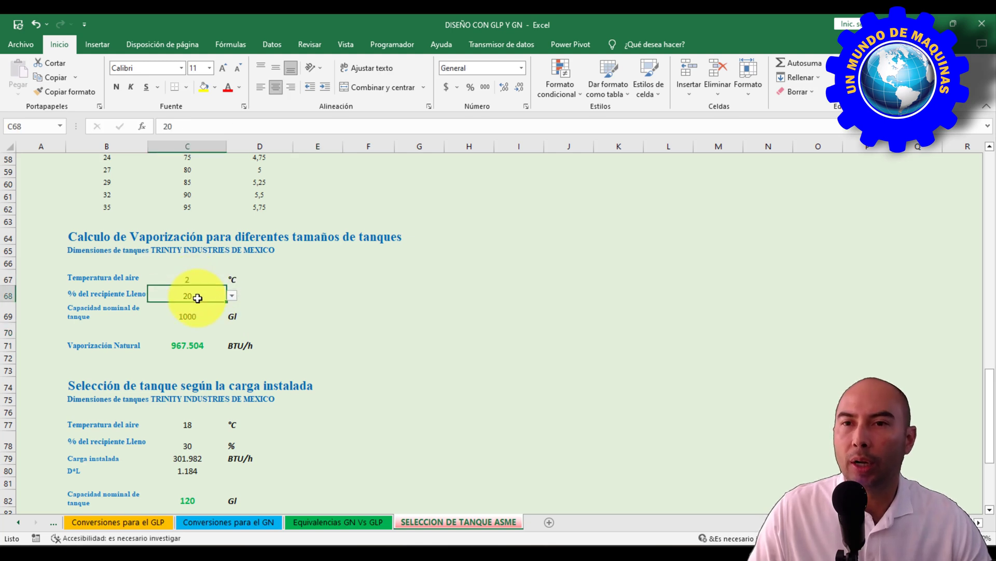
pyautogui.click(195, 345)
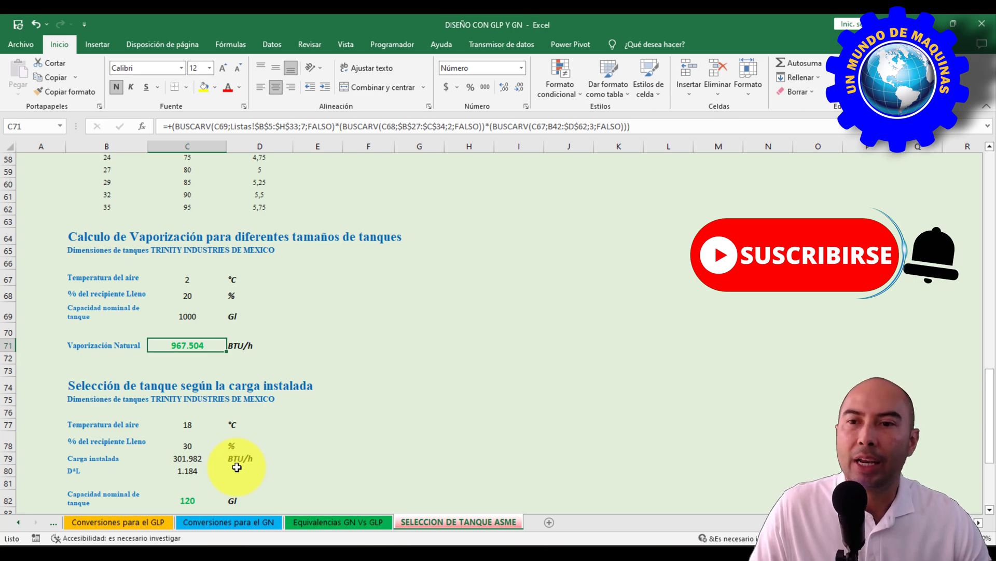
# - Set the installed load to 1000000 BTU/h in the section for selecting a tank by installed load
pyautogui.scroll(-2, 247, 459)
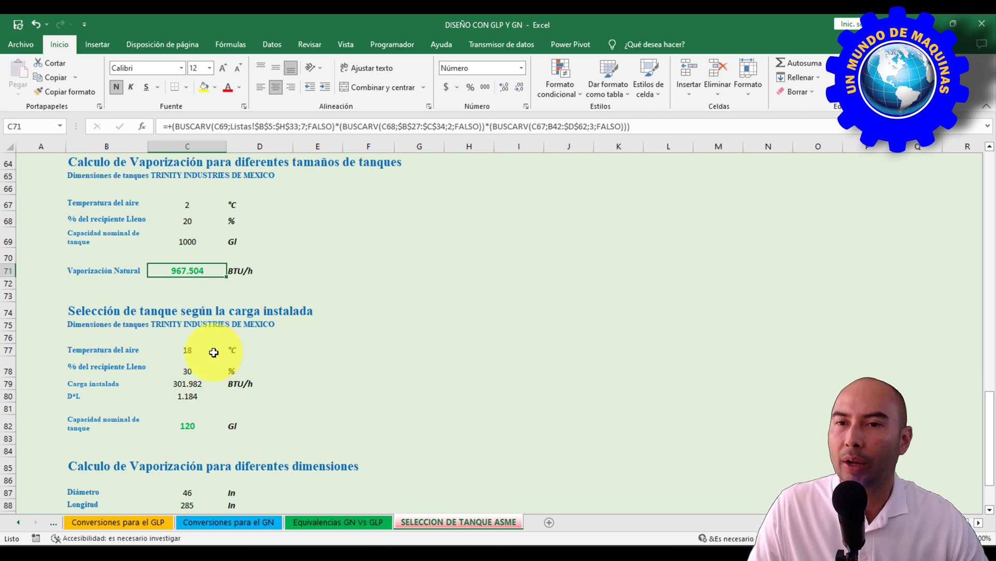
pyautogui.click(179, 324)
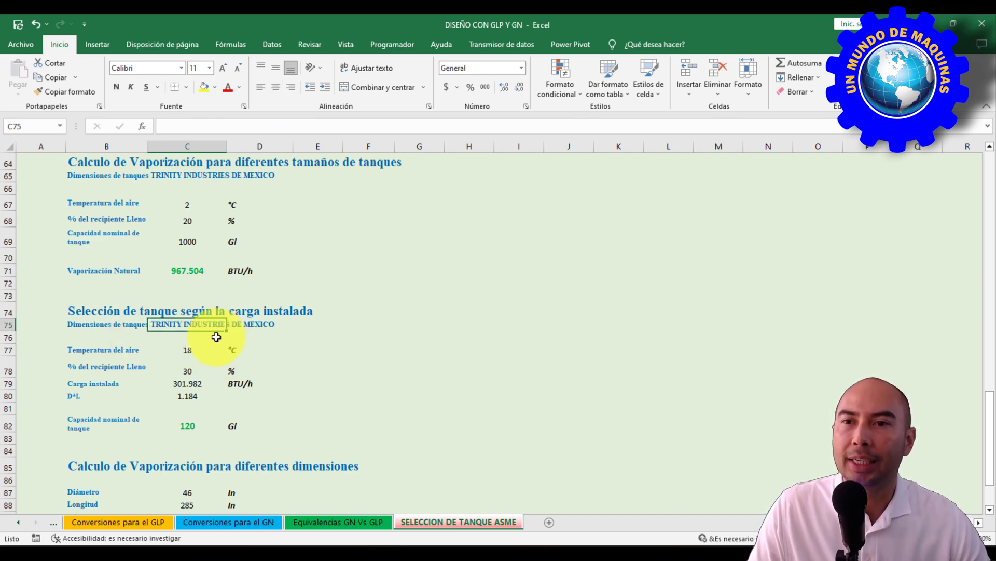
pyautogui.click(184, 350)
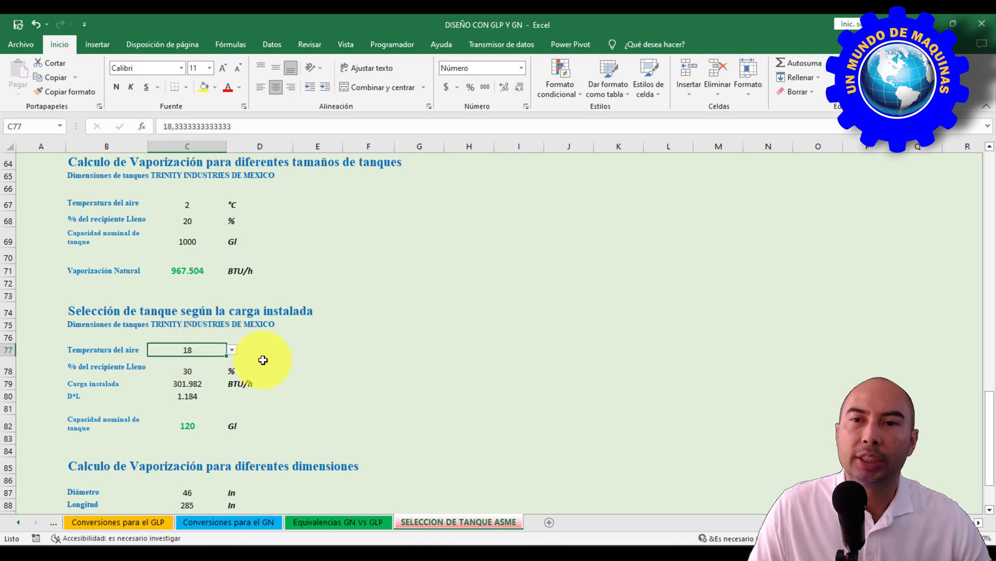
pyautogui.click(190, 423)
pyautogui.click(200, 384)
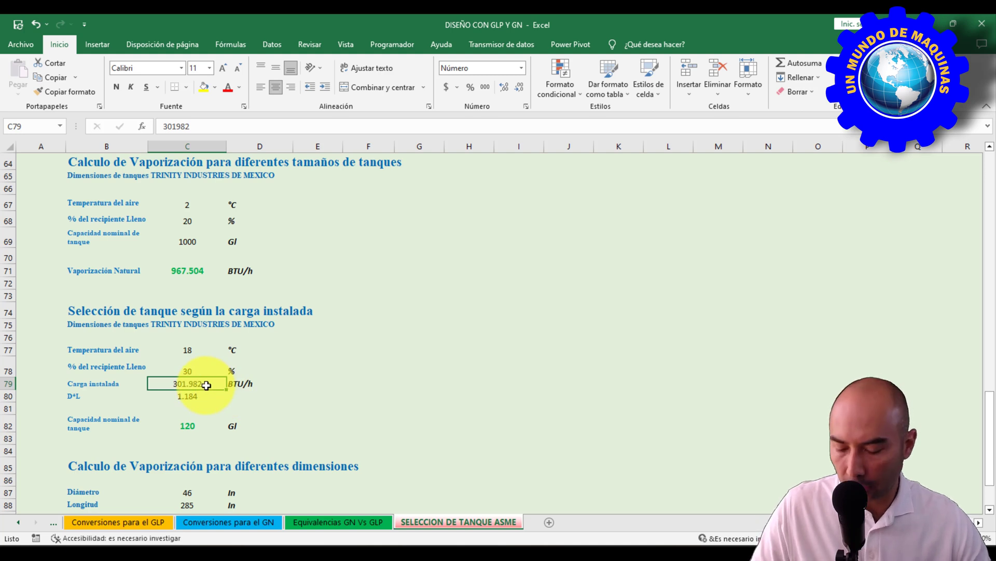
pyautogui.press('Delete')
pyautogui.write('1')
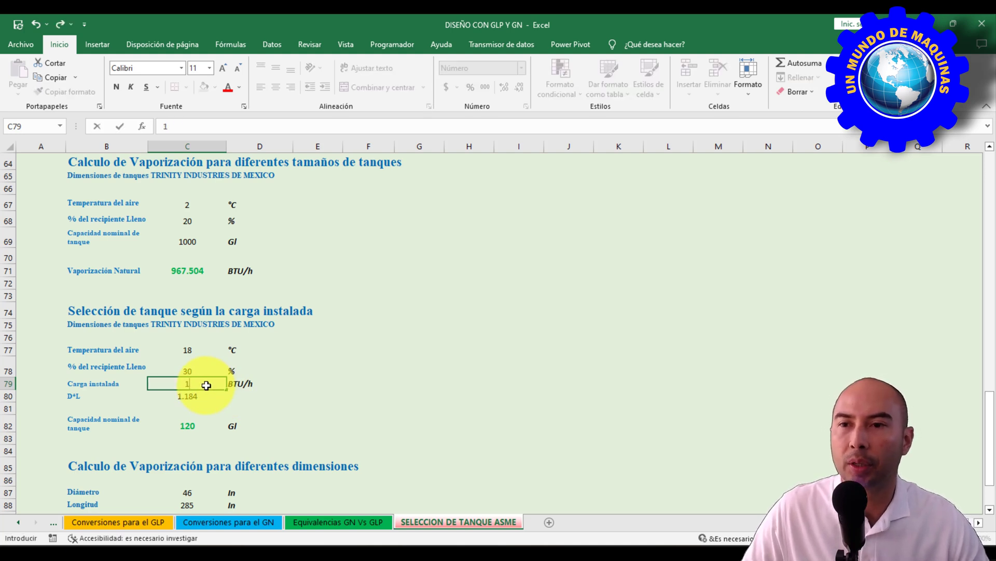
pyautogui.write('0')
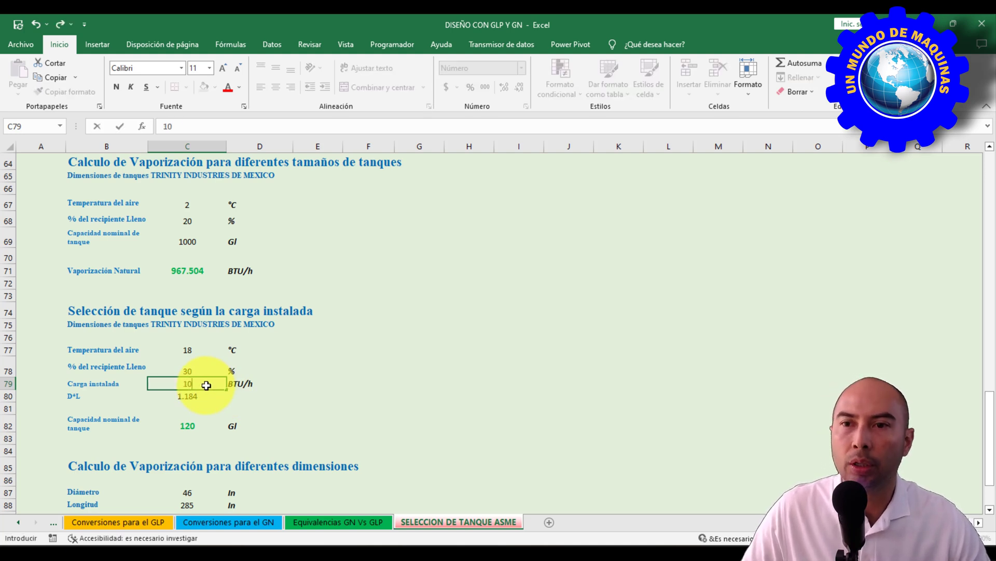
pyautogui.write('00000')
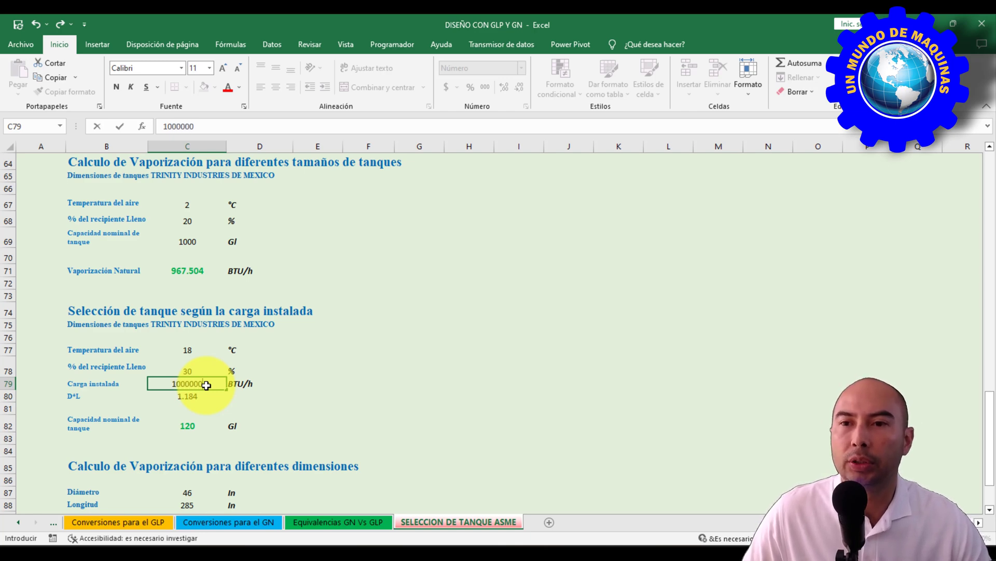
pyautogui.press('Return')
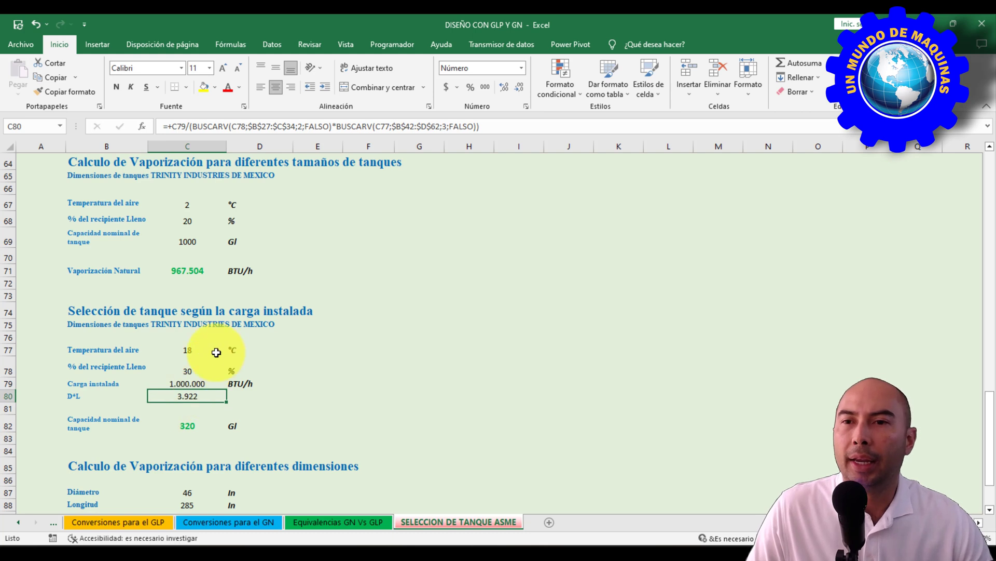
# - Set the air temperature to 2 °C in the tank selection by installed load
pyautogui.click(196, 350)
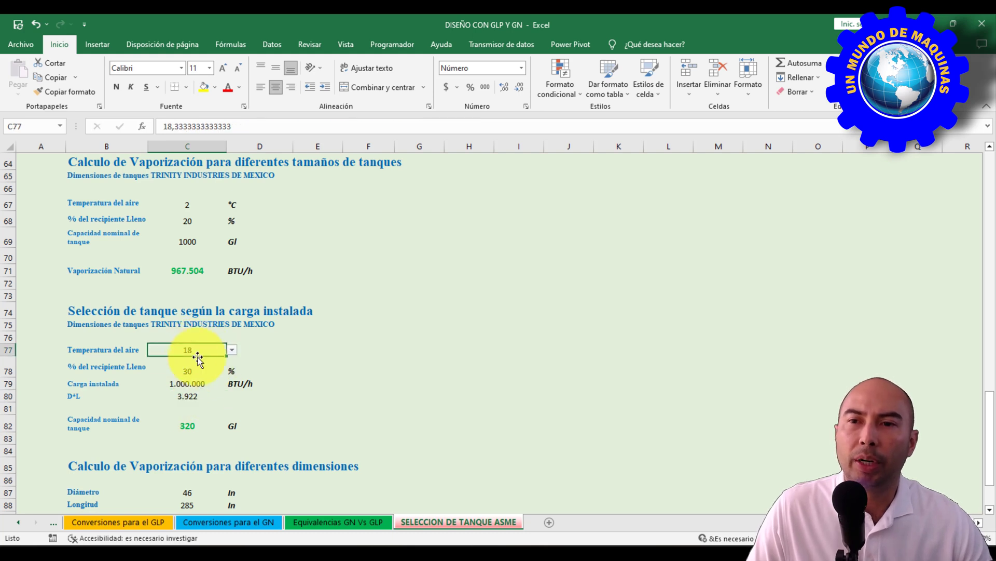
pyautogui.click(232, 351)
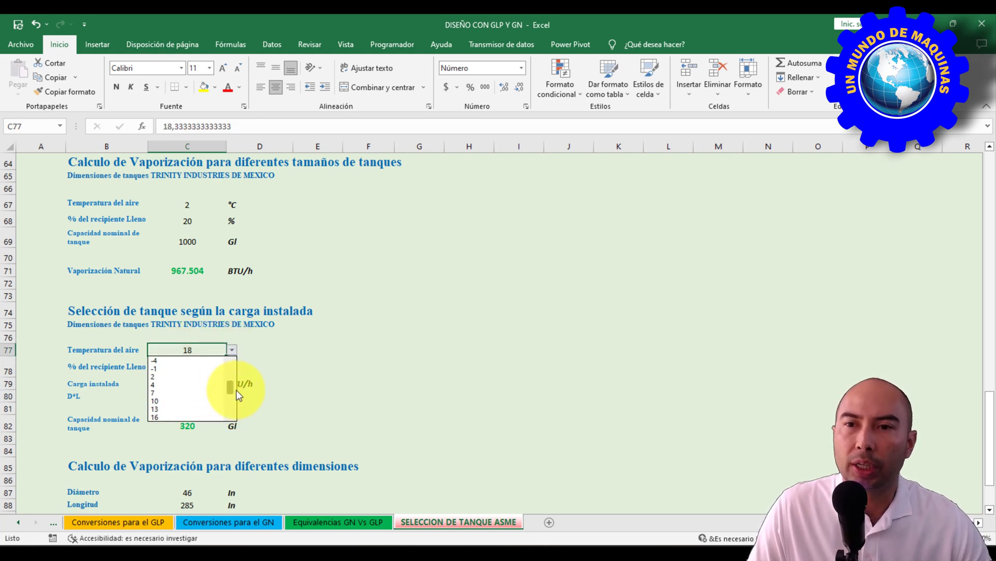
pyautogui.click(202, 376)
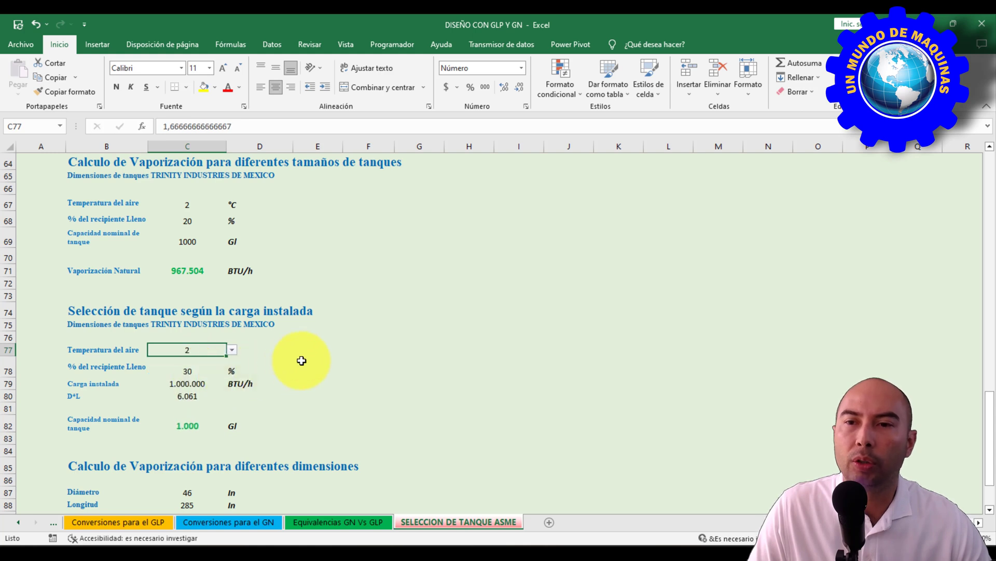
# - Open the fill percentage choices in the tank selection by installed load
pyautogui.click(221, 368)
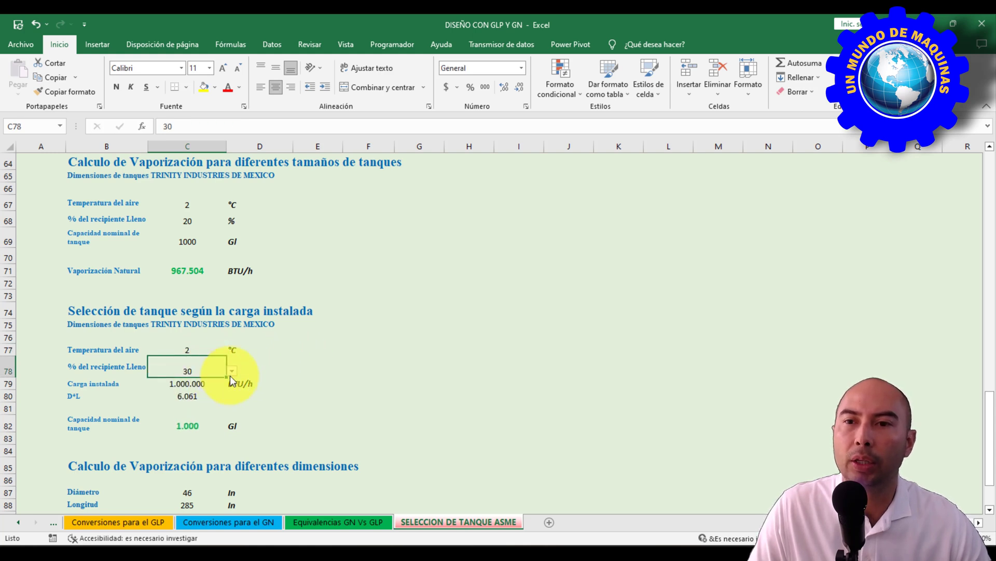
pyautogui.click(232, 370)
pyautogui.click(217, 374)
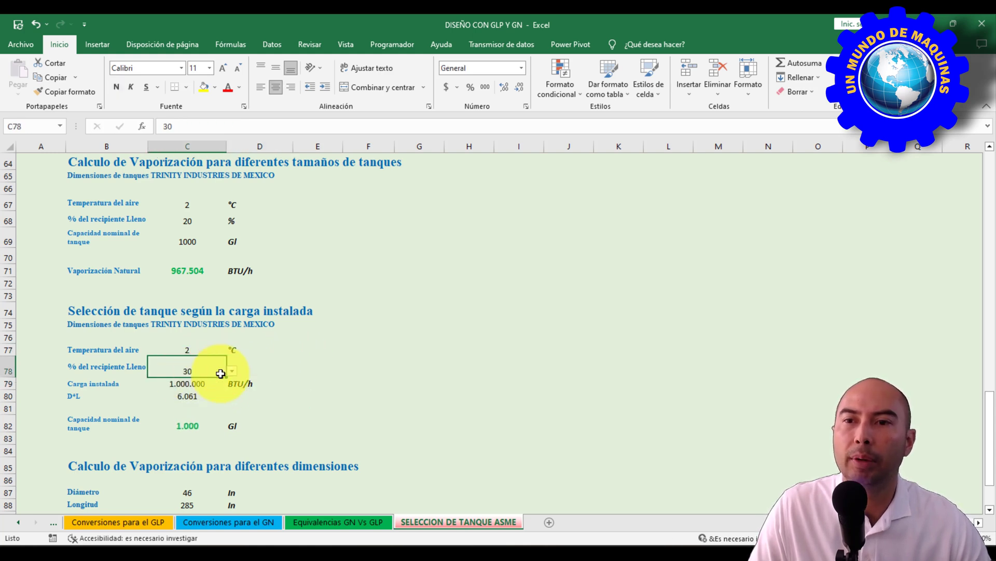
# - Set the fill percentage to 20 % in the tank selection by installed load and check the nominal tank capacity against the load
pyautogui.click(232, 371)
pyautogui.click(186, 441)
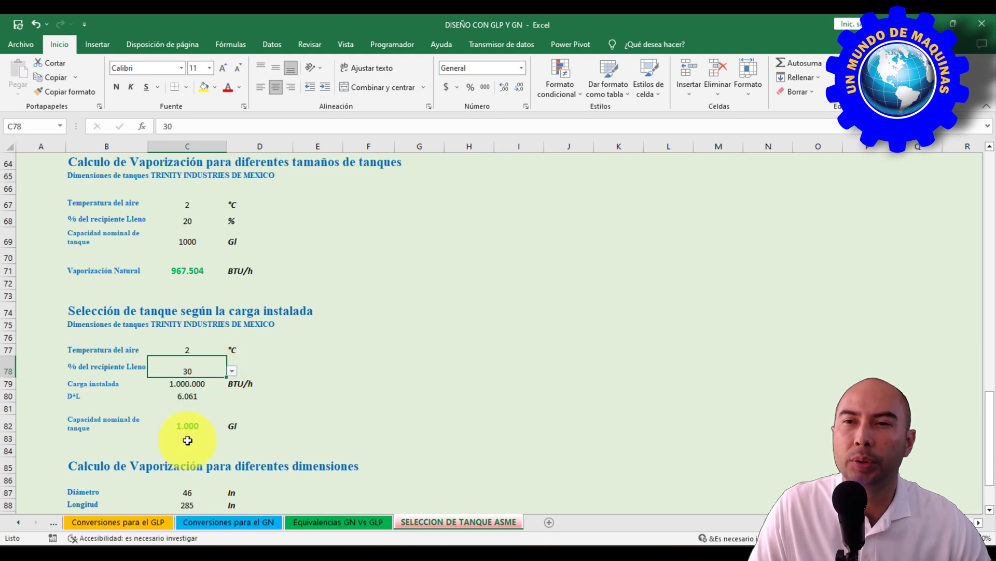
pyautogui.click(231, 371)
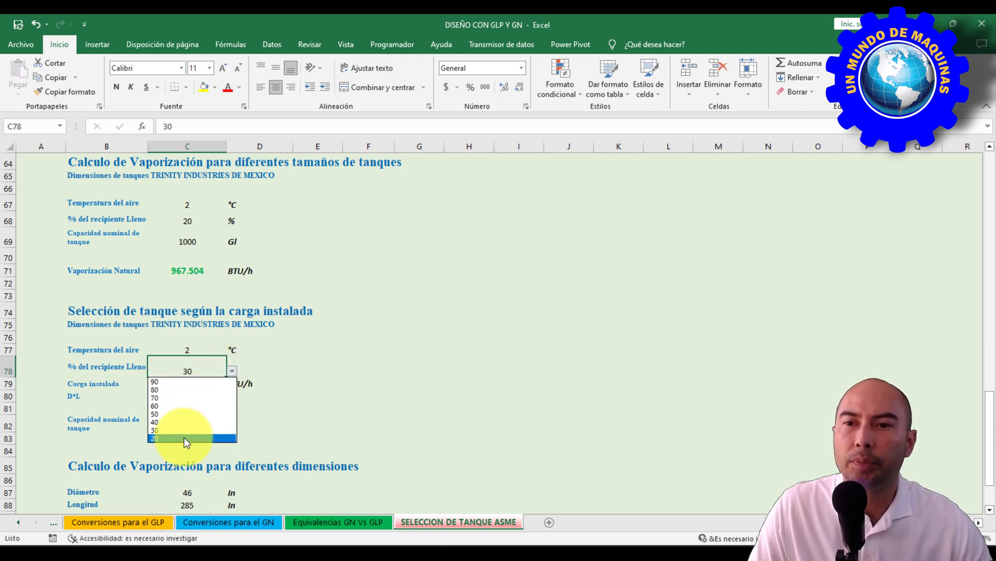
pyautogui.click(186, 439)
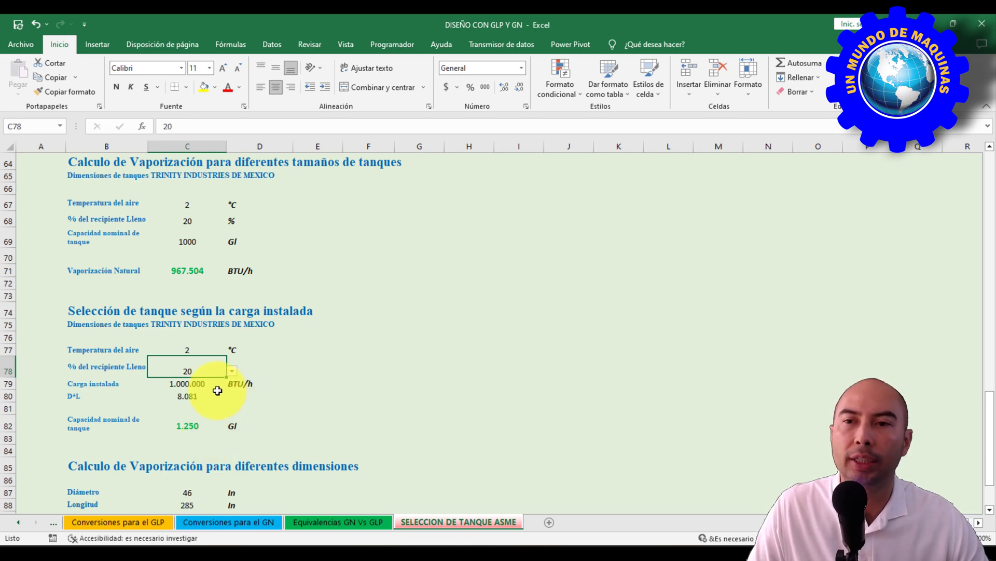
pyautogui.click(201, 426)
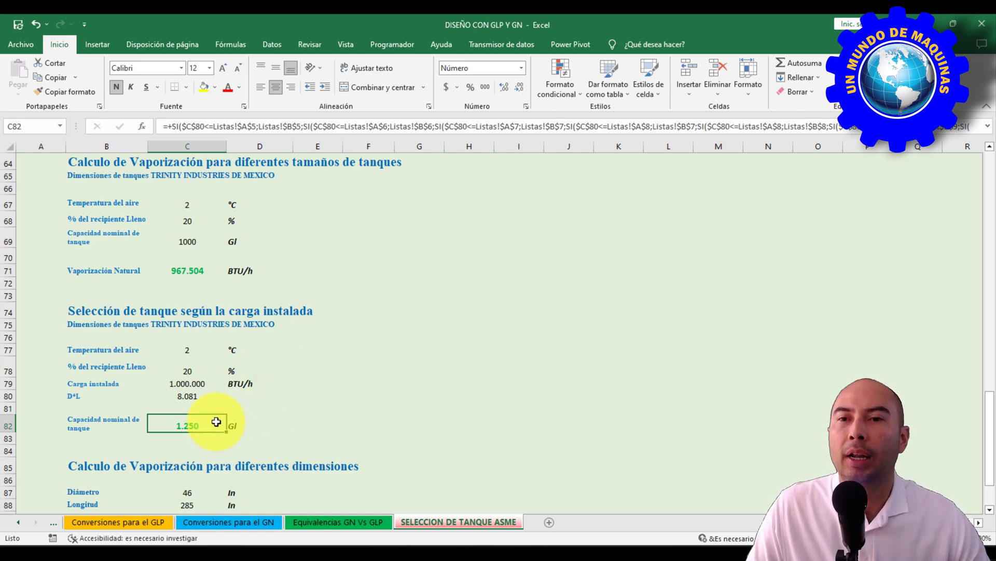
pyautogui.click(205, 386)
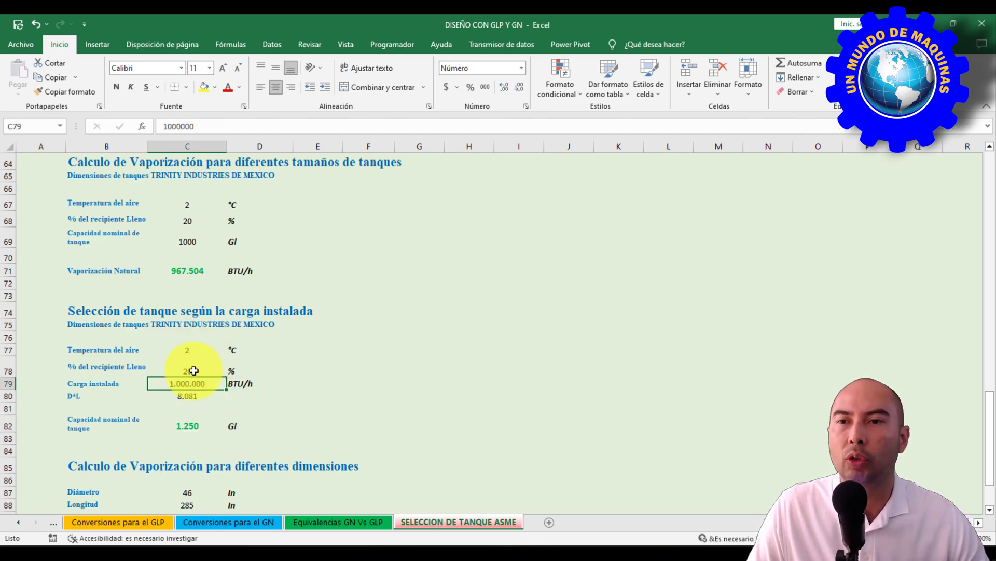
# - Review the diameter and length inputs and their units in the vaporization calculation for different dimensions
pyautogui.scroll(-2, 223, 401)
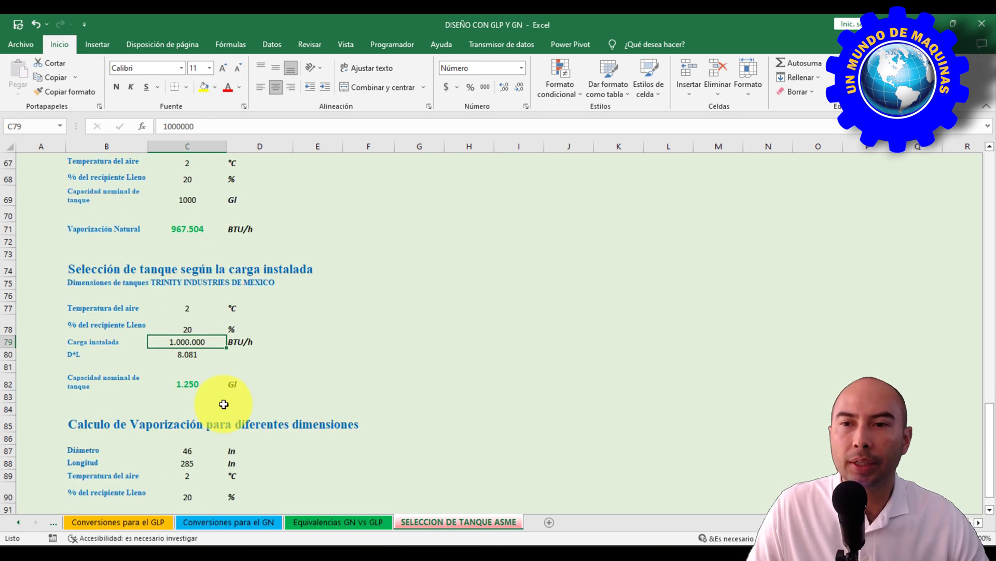
pyautogui.scroll(-1, 223, 404)
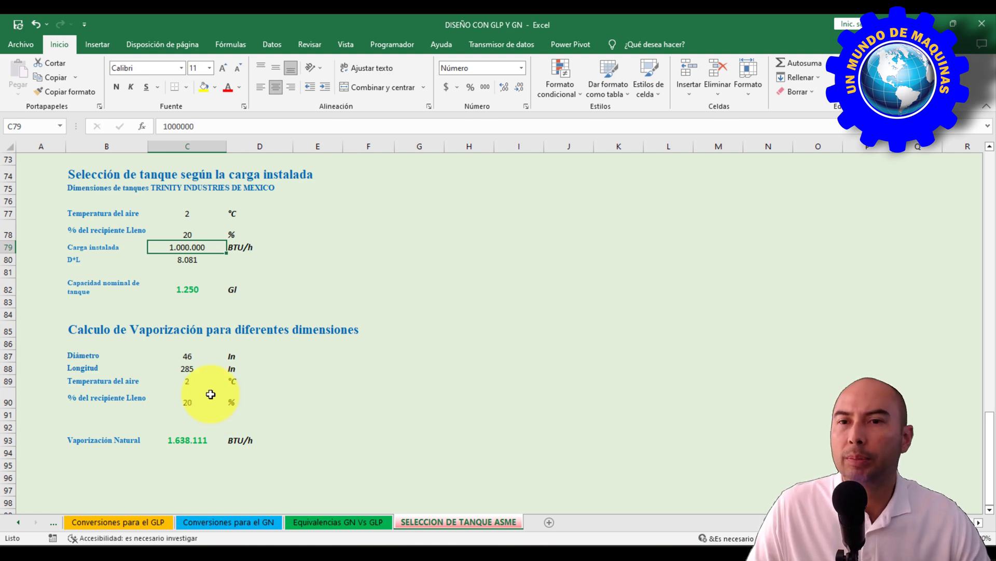
pyautogui.click(187, 356)
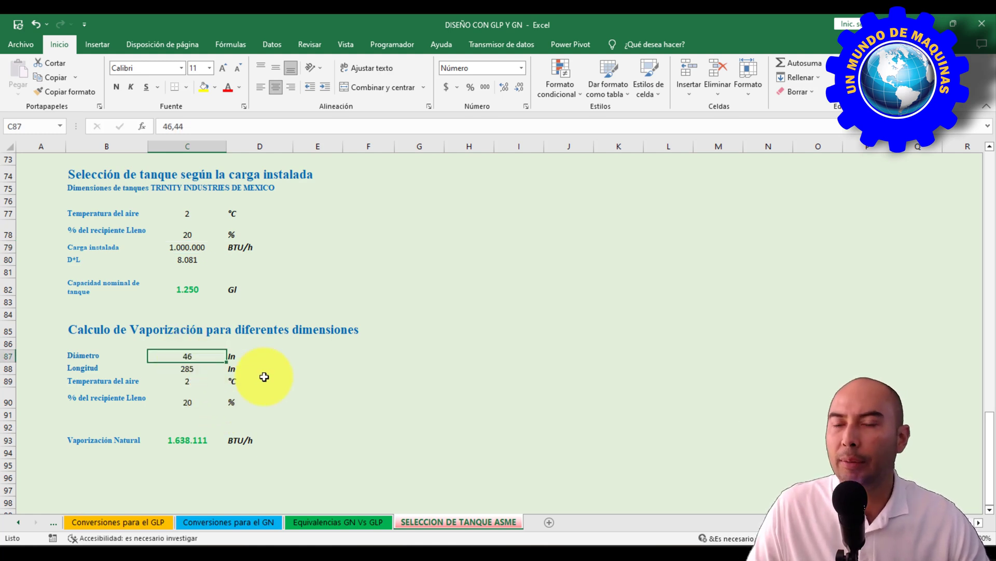
pyautogui.click(187, 367)
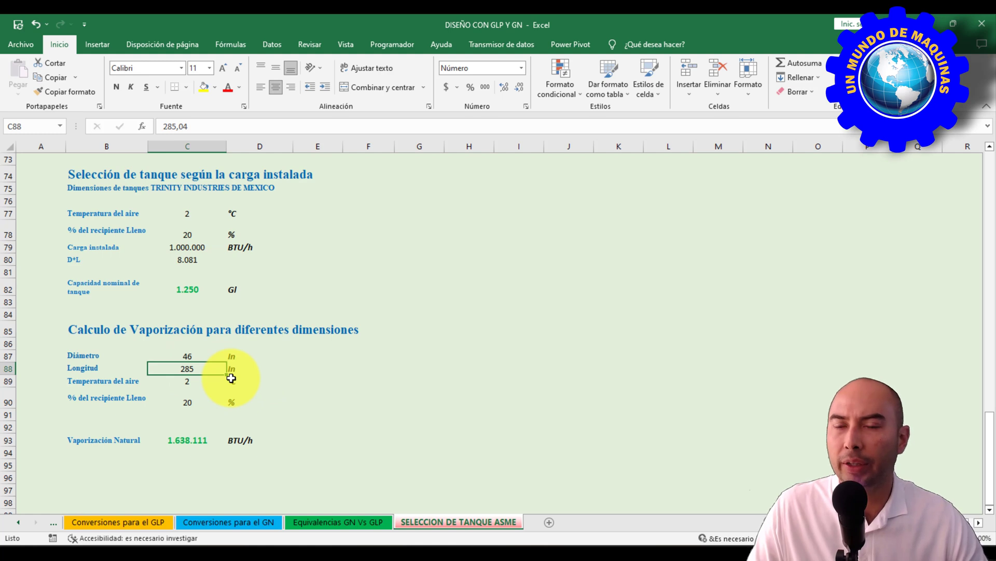
pyautogui.click(183, 356)
pyautogui.click(203, 368)
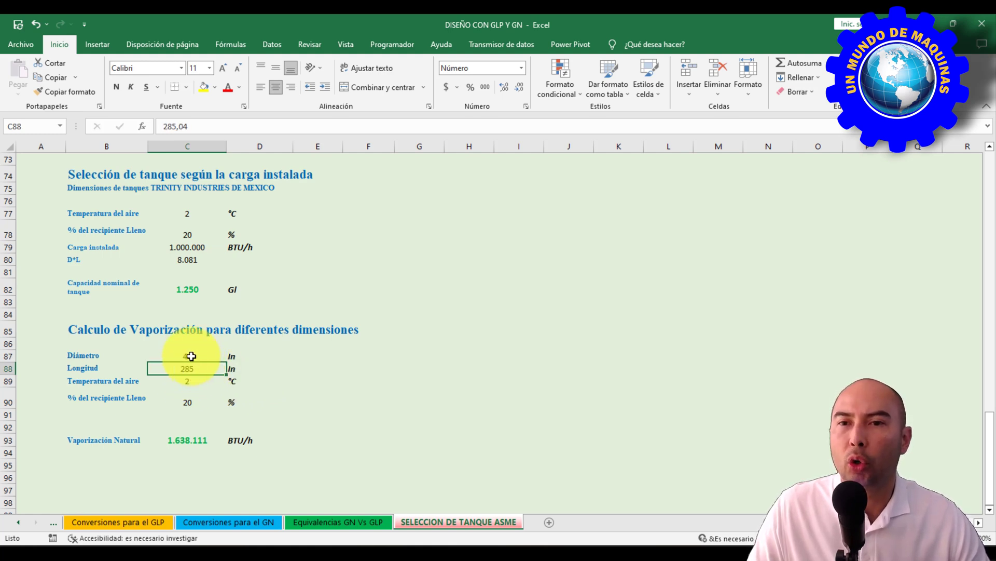
pyautogui.click(191, 355)
pyautogui.click(230, 356)
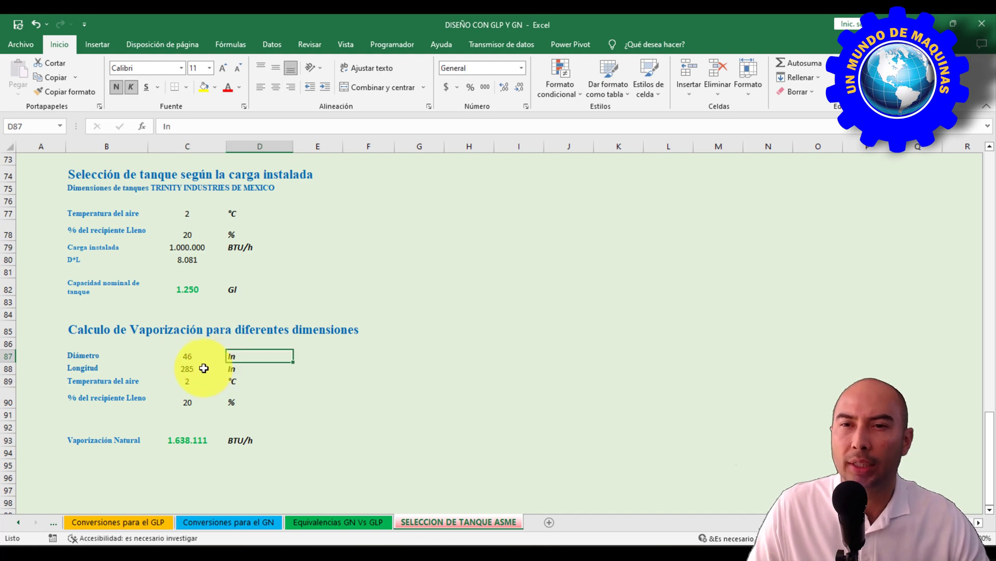
pyautogui.click(197, 358)
pyautogui.click(209, 366)
pyautogui.click(232, 368)
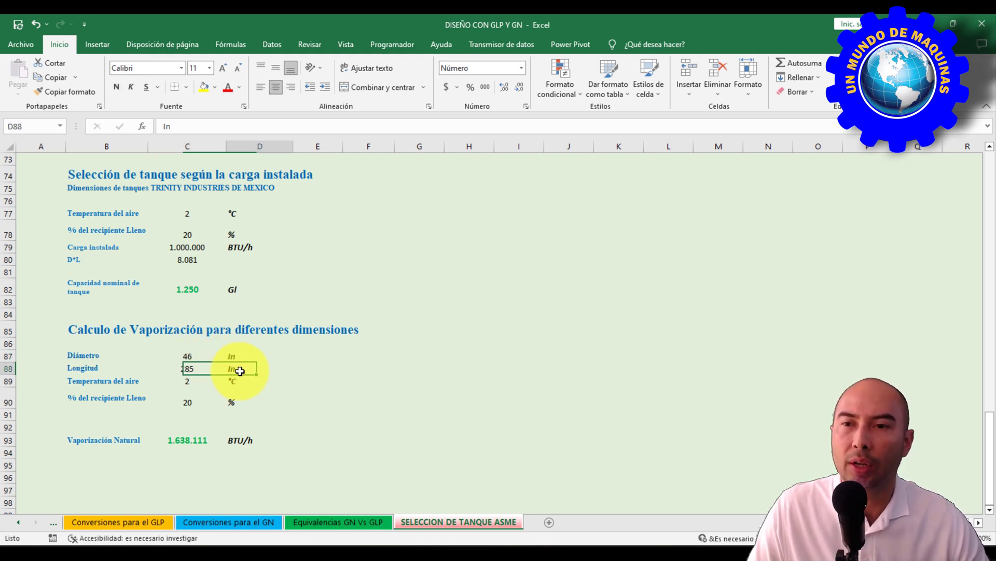
# - Check the air temperature and fill percentage inputs for different dimensions and inspect the natural vaporization formula
pyautogui.click(195, 380)
pyautogui.click(232, 381)
pyautogui.moveTo(229, 418)
pyautogui.mouseDown()
pyautogui.moveTo(234, 399)
pyautogui.moveTo(229, 434)
pyautogui.moveTo(232, 414)
pyautogui.moveTo(233, 426)
pyautogui.mouseUp()
pyautogui.click(232, 381)
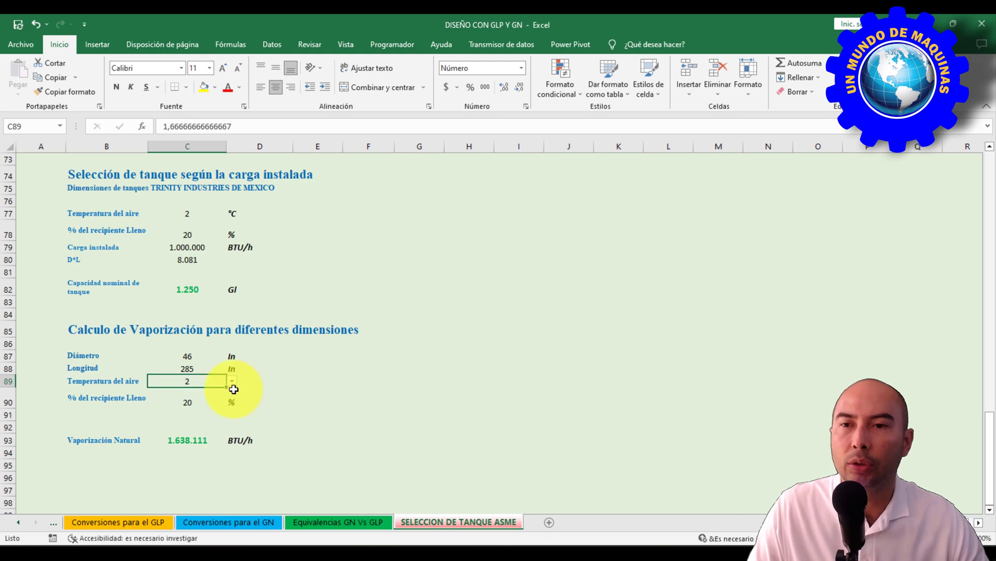
pyautogui.click(213, 401)
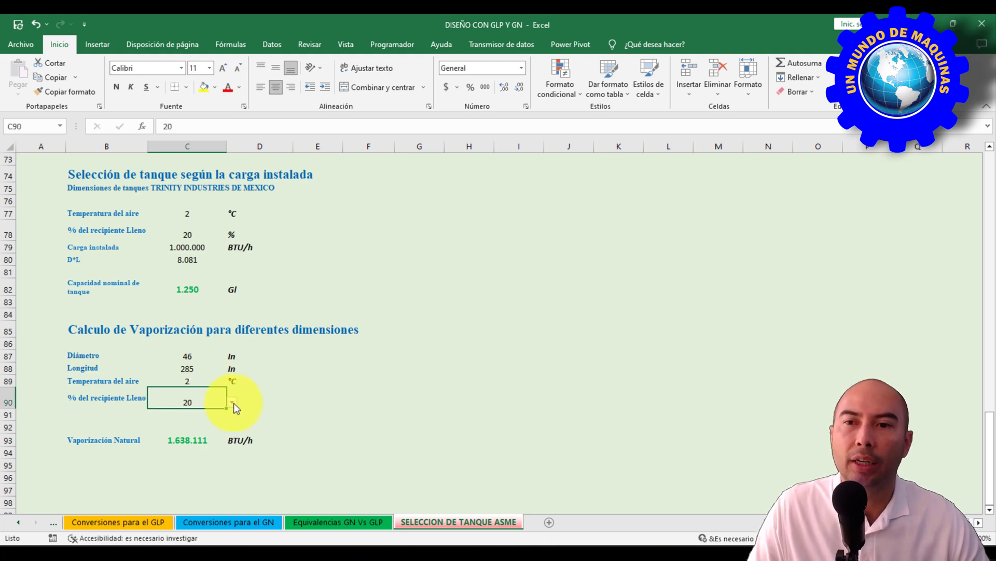
pyautogui.click(257, 440)
pyautogui.click(200, 439)
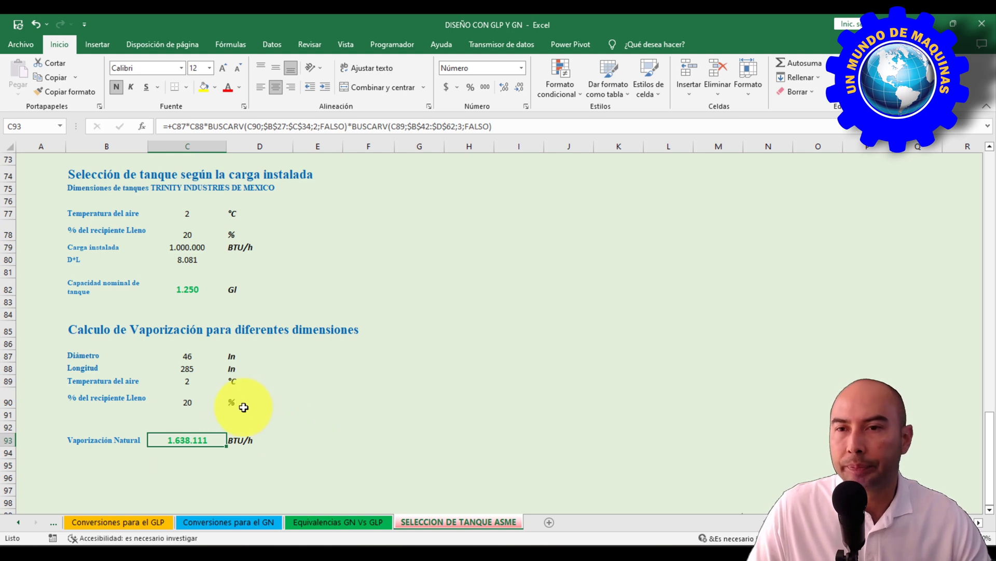
# - Set the diameter to 55 in and the length to 300 in in the vaporization calculation for different dimensions
pyautogui.click(188, 356)
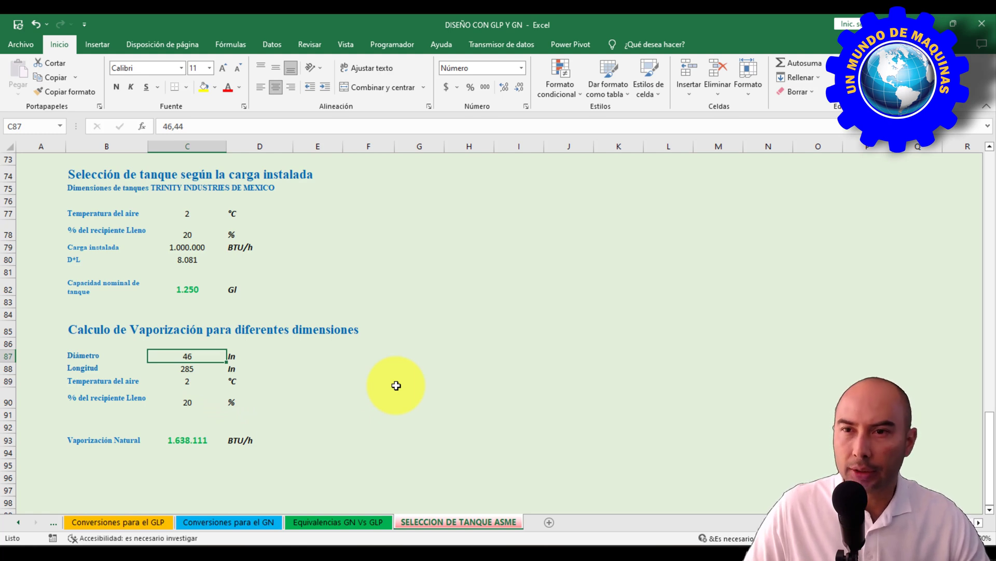
pyautogui.write('55')
pyautogui.press('Return')
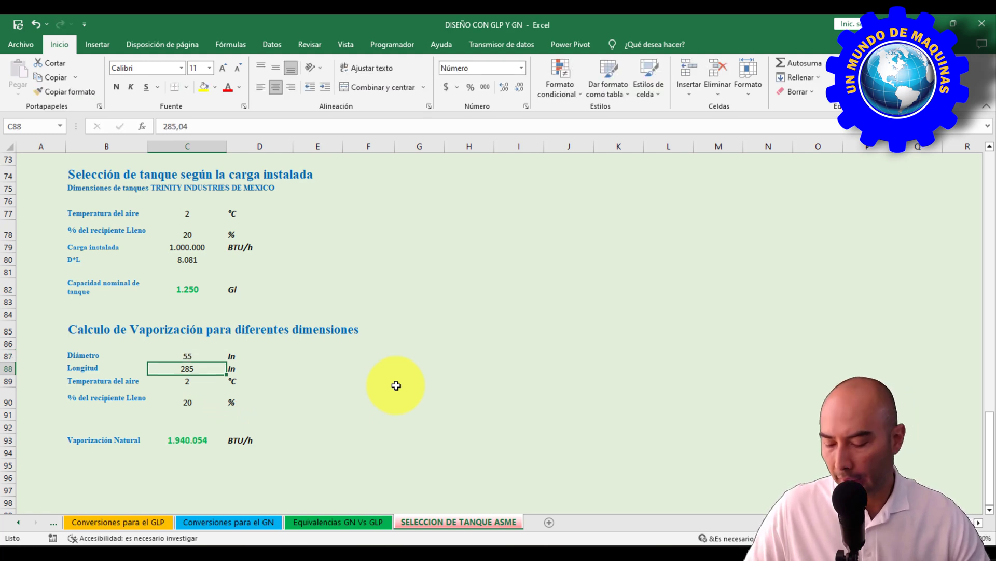
pyautogui.write('300')
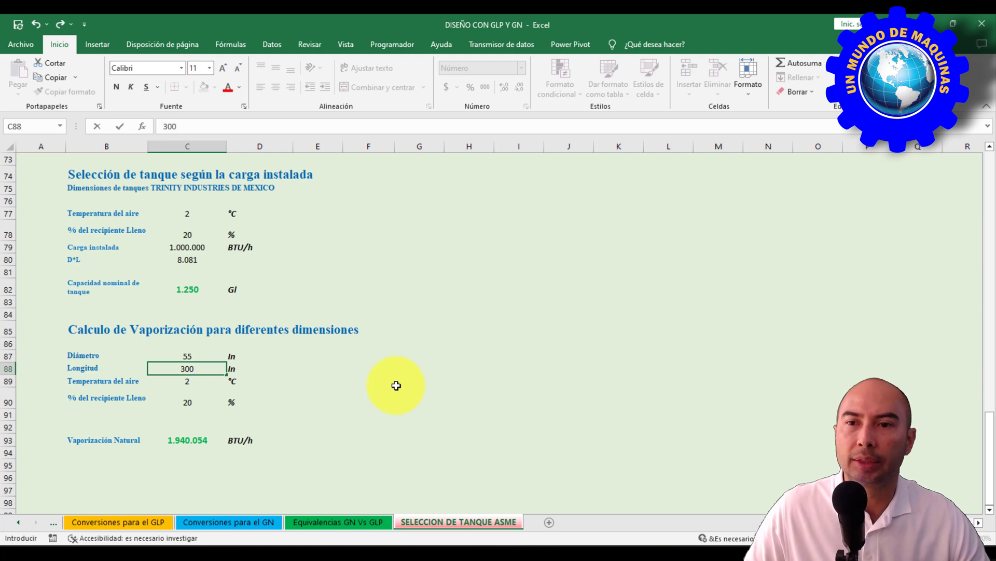
pyautogui.press('Return')
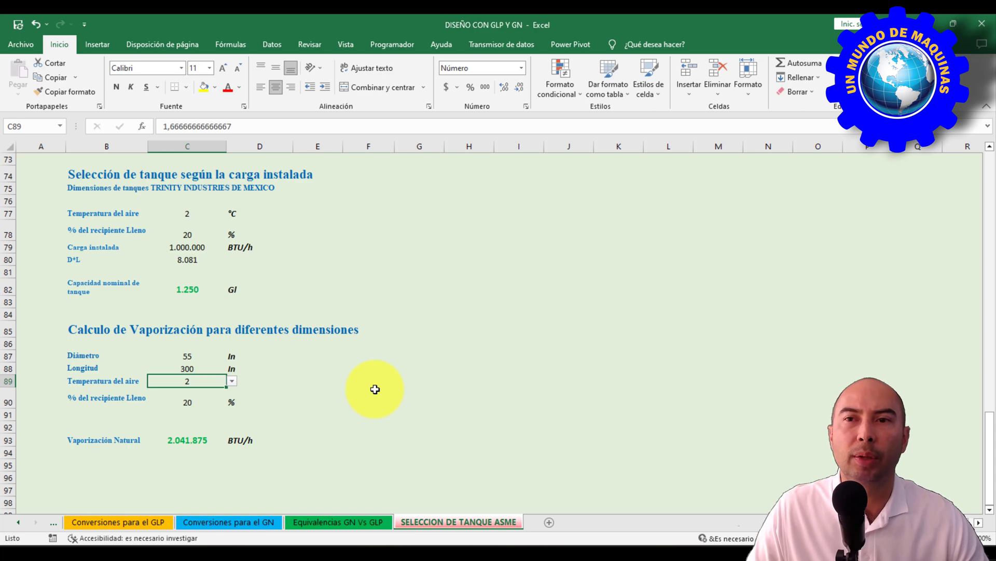
# - Return to the beginning of the ASME tank sheet to review the evaporation formulas
pyautogui.scroll(7, 374, 390)
pyautogui.scroll(16, 372, 390)
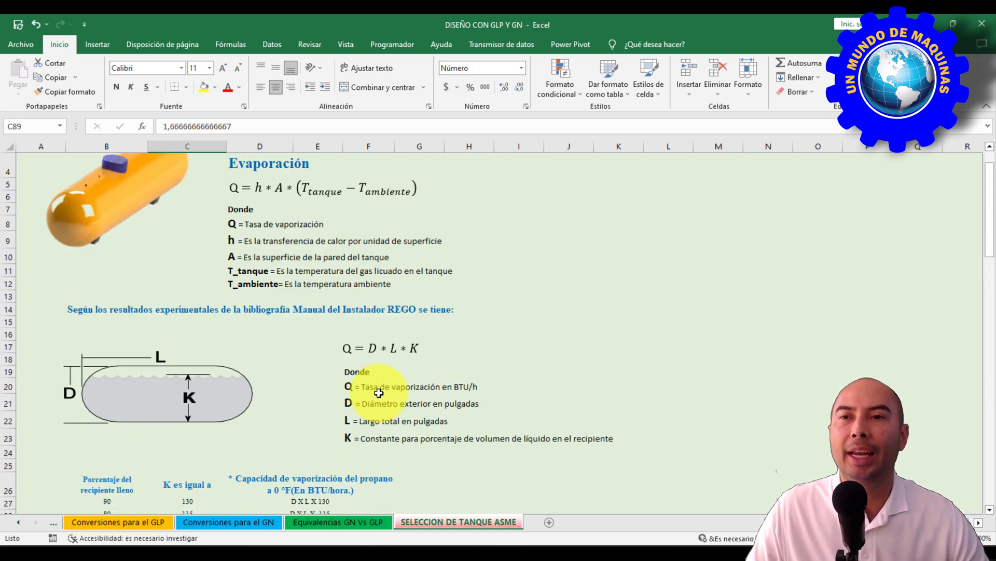
pyautogui.scroll(2, 379, 393)
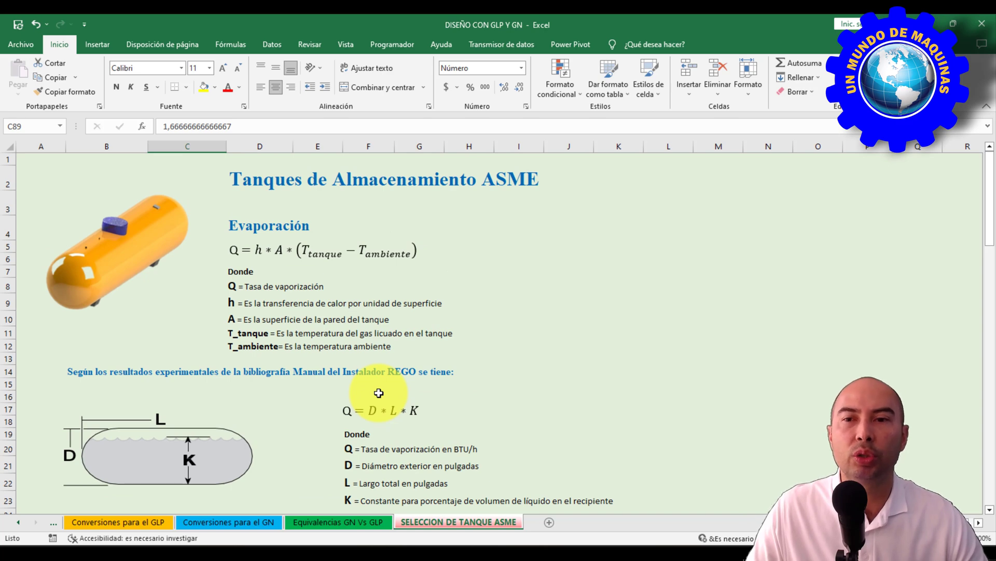